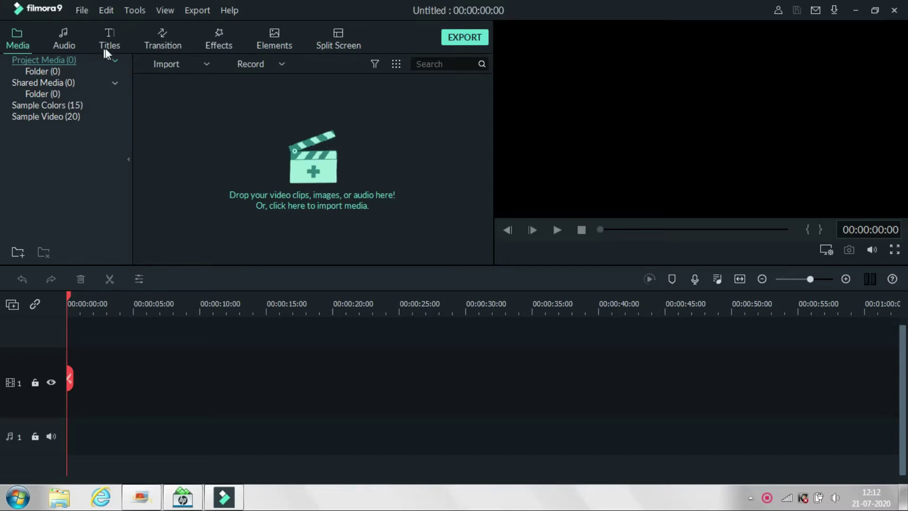
Step: Import the gaming1 and gaming2 videos from the Bluetooth Folder into the project media
{"action": "left_click", "coordinate": [166, 61]}
{"action": "left_click", "coordinate": [188, 79]}
{"action": "left_click", "coordinate": [152, 127]}
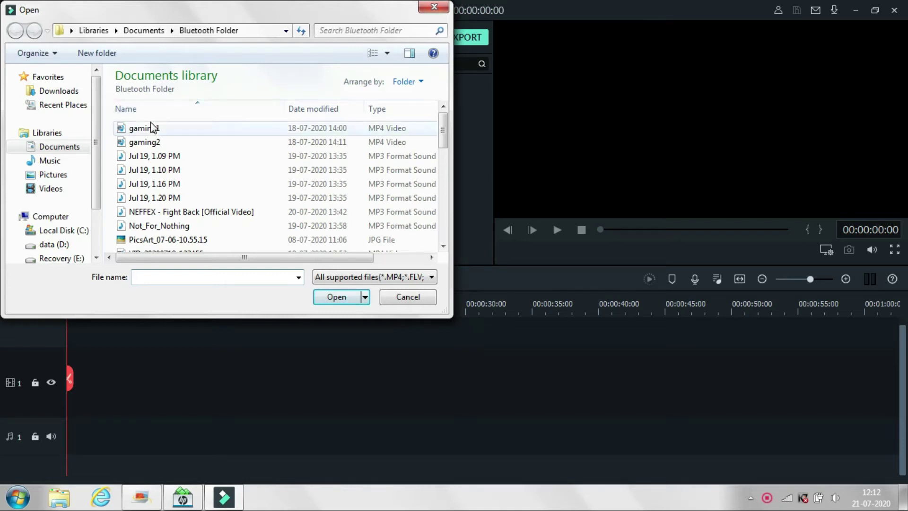
{"action": "left_click", "coordinate": [156, 142], "text": "ctrl"}
{"action": "left_click", "coordinate": [336, 297]}
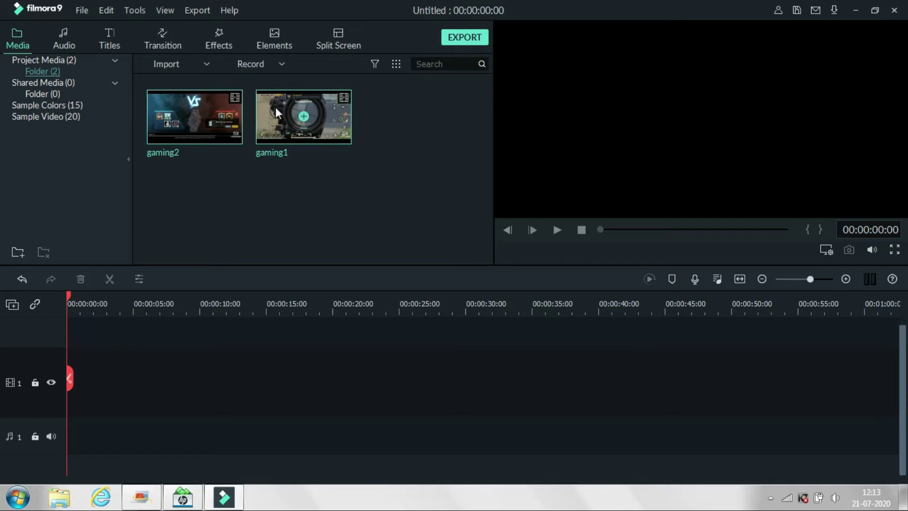
Step: Place gaming2 and gaming1 on video track 1, keeping the project settings of 1920 x 1080 at 25fps
{"action": "left_click_drag", "start_coordinate": [207, 117], "coordinate": [70, 370]}
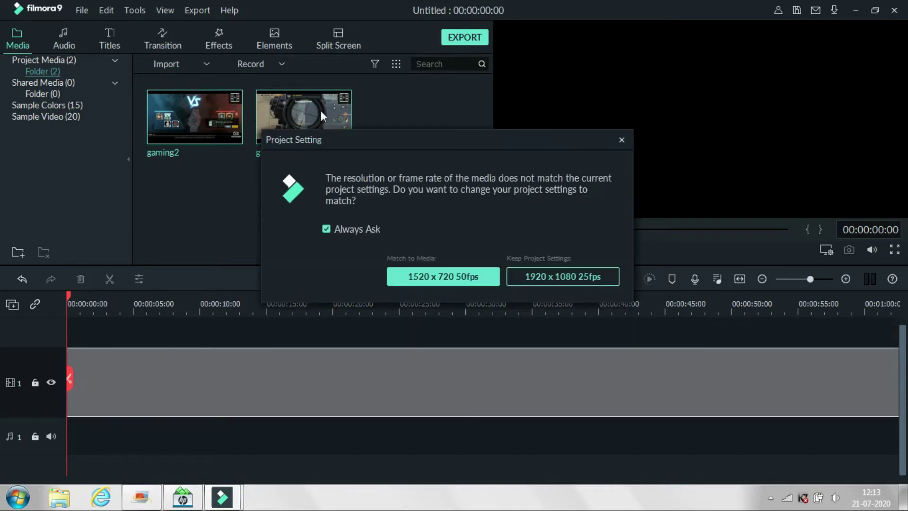
{"action": "left_click", "coordinate": [526, 271]}
Step: Lower the audio volume of both the gaming2 and gaming1 clips on the timeline until their waveforms are flat
{"action": "left_click_drag", "start_coordinate": [807, 284], "coordinate": [796, 283]}
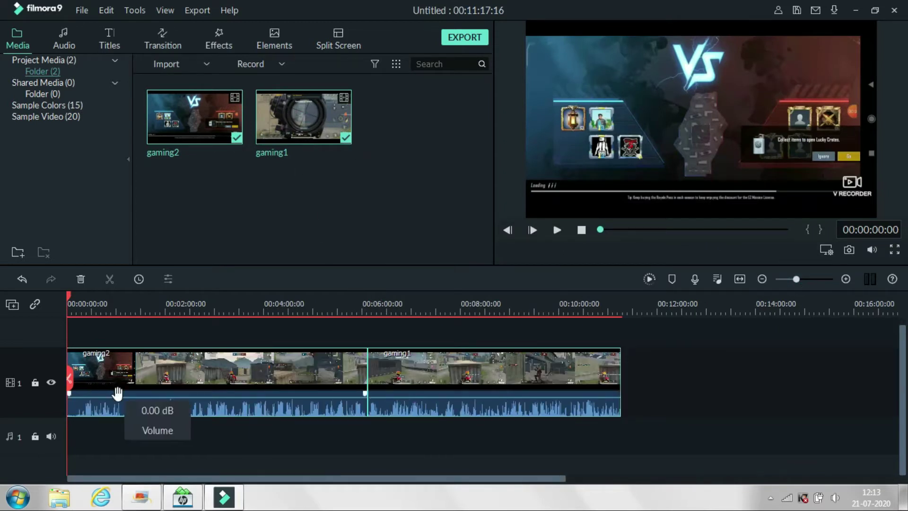
{"action": "left_click_drag", "start_coordinate": [117, 392], "coordinate": [117, 412]}
{"action": "left_click_drag", "start_coordinate": [563, 393], "coordinate": [563, 412]}
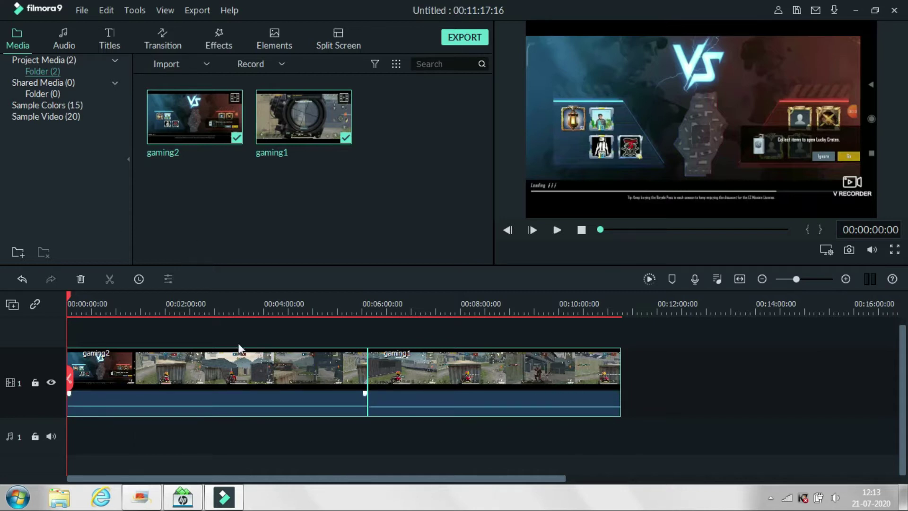
Step: Preview gaming2 around the two-minute mark to find where the scoped Sharpshooter kill begins and ends
{"action": "key", "text": "space"}
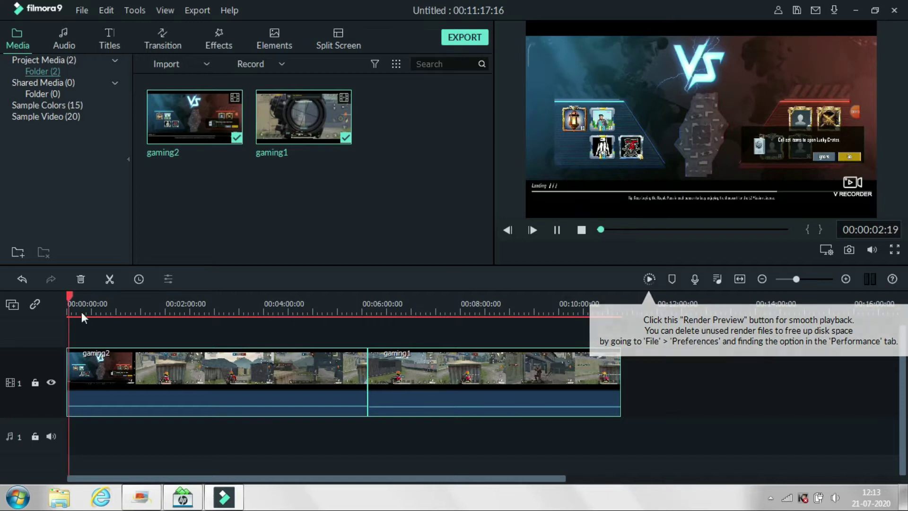
{"action": "left_click", "coordinate": [95, 307]}
{"action": "left_click", "coordinate": [179, 307]}
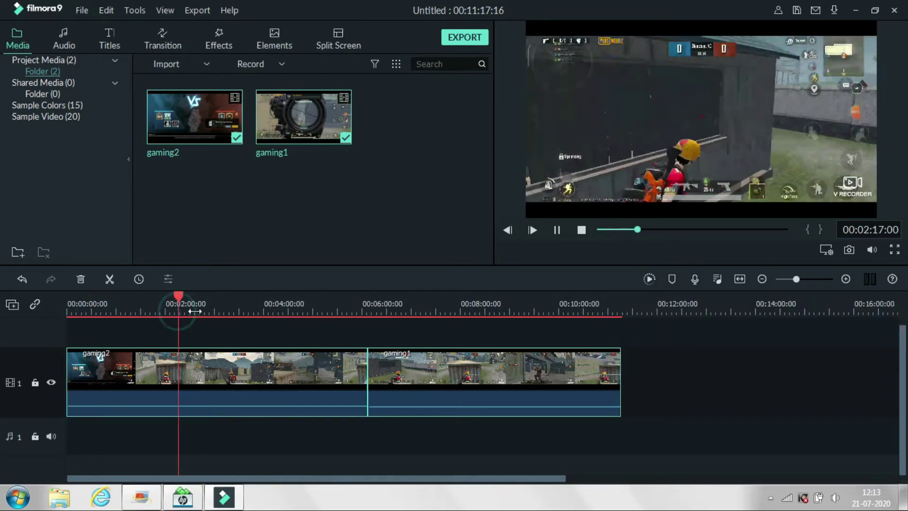
{"action": "left_click", "coordinate": [171, 307]}
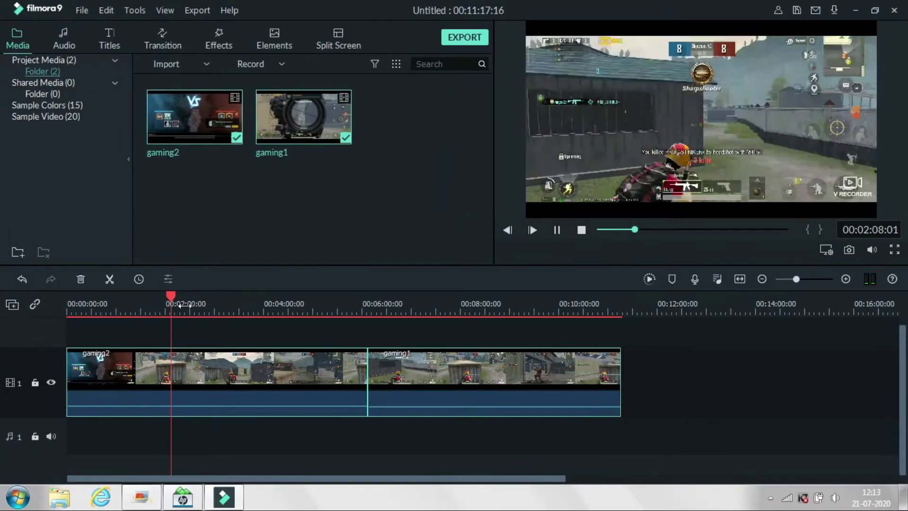
{"action": "key", "text": "space"}
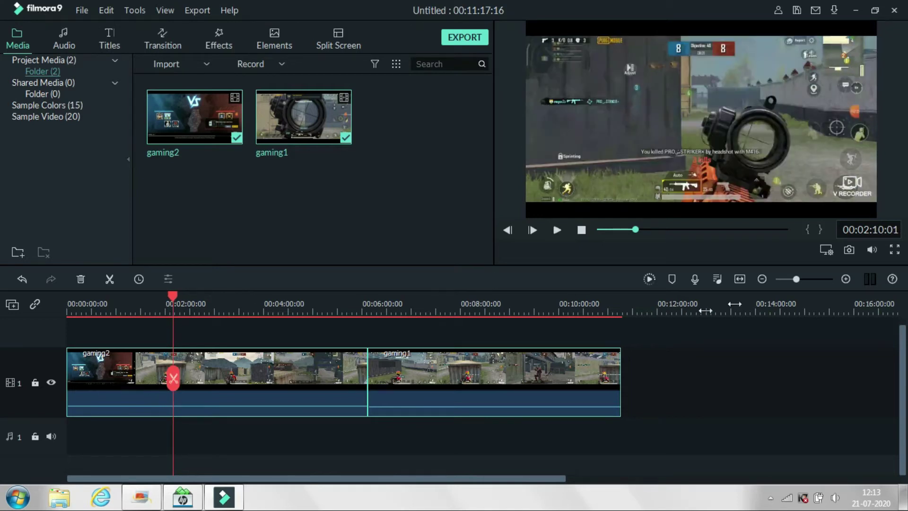
{"action": "left_click_drag", "start_coordinate": [796, 279], "coordinate": [808, 280]}
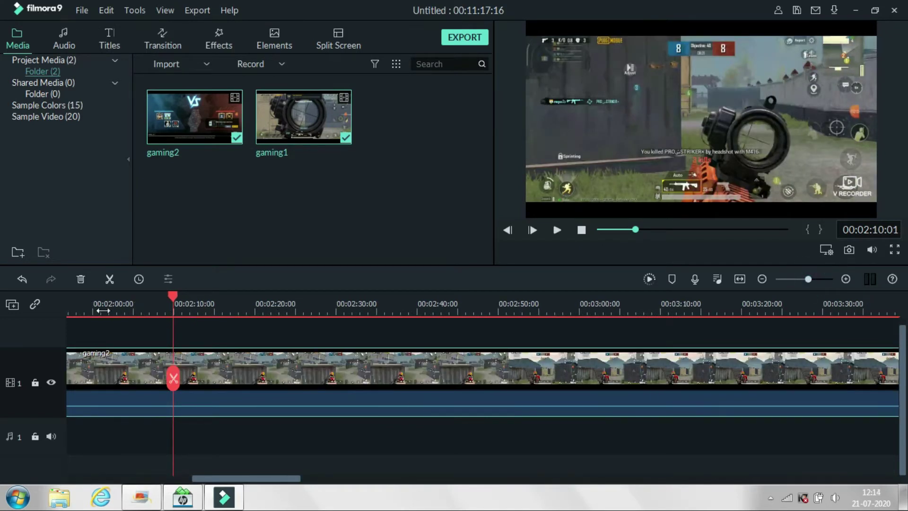
{"action": "left_click", "coordinate": [143, 310]}
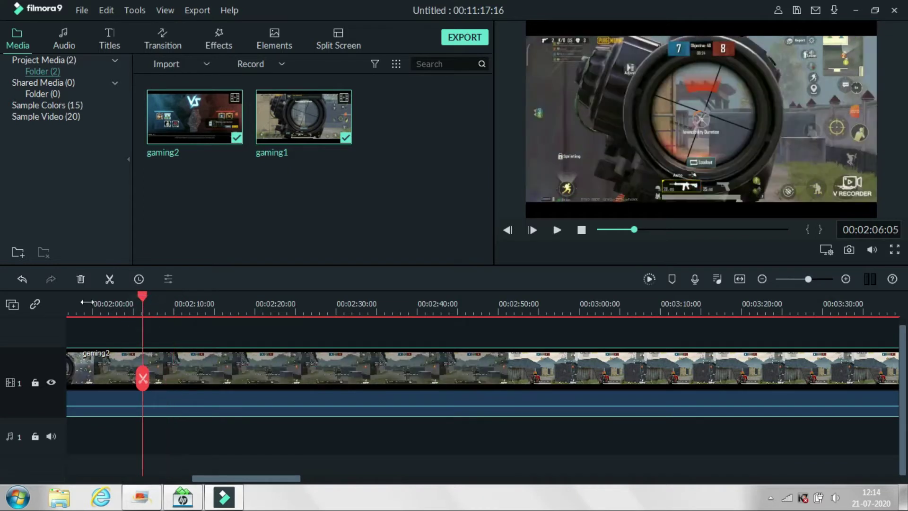
{"action": "left_click", "coordinate": [112, 308]}
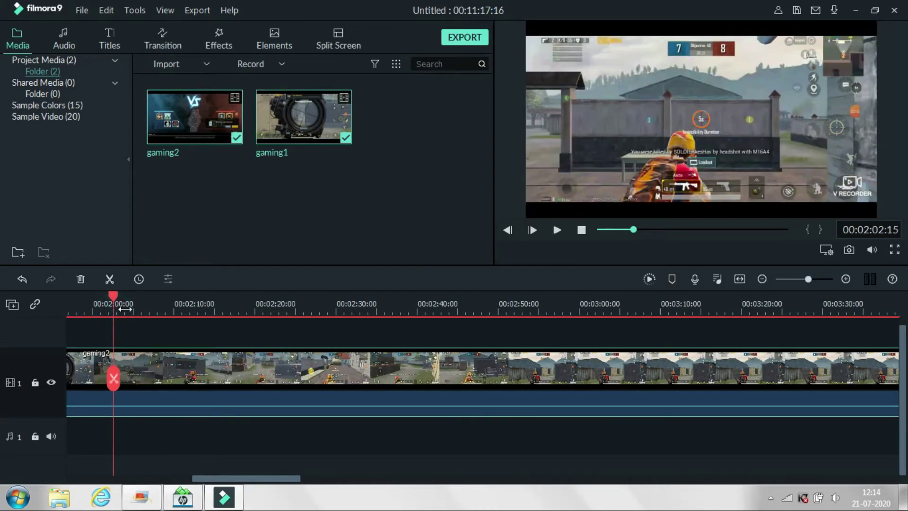
{"action": "key", "text": "space"}
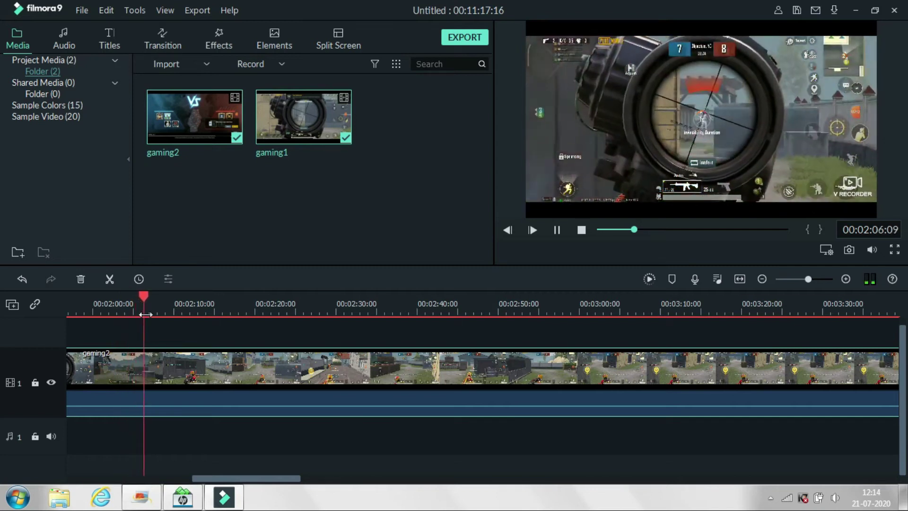
{"action": "key", "text": "space"}
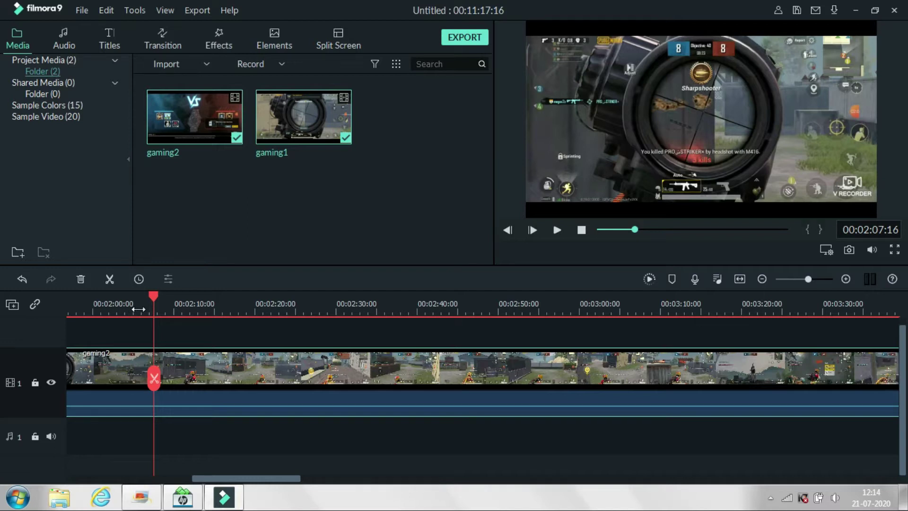
Step: Split gaming2 at 00:02:05:16 and delete the footage before the cut
{"action": "left_click", "coordinate": [138, 308]}
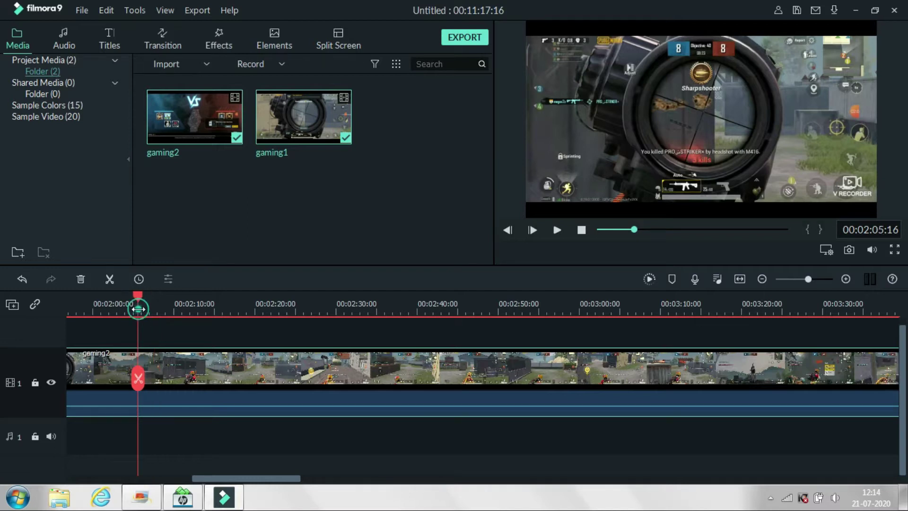
{"action": "left_click", "coordinate": [139, 379]}
{"action": "right_click", "coordinate": [98, 377]}
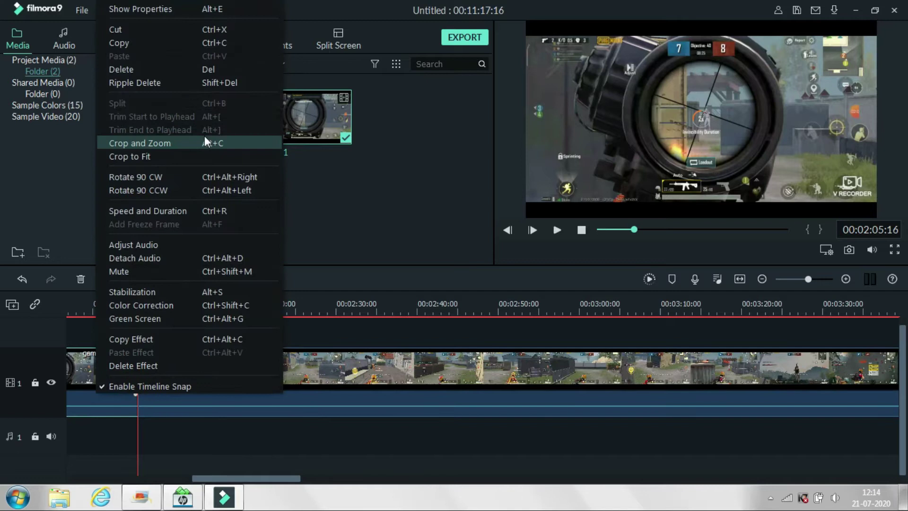
{"action": "left_click", "coordinate": [137, 69]}
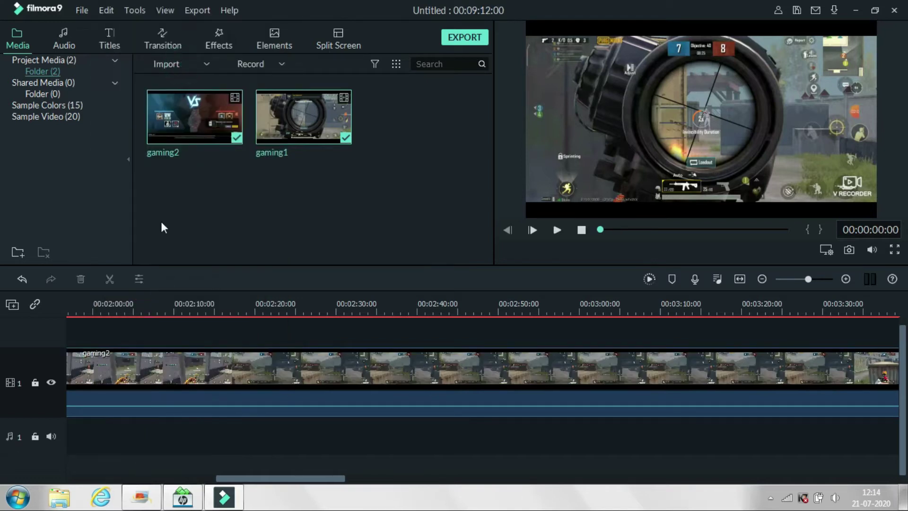
Step: Play the trimmed gaming2 clip from the start and split it just after the first kill, at 00:00:02:14
{"action": "key", "text": "space"}
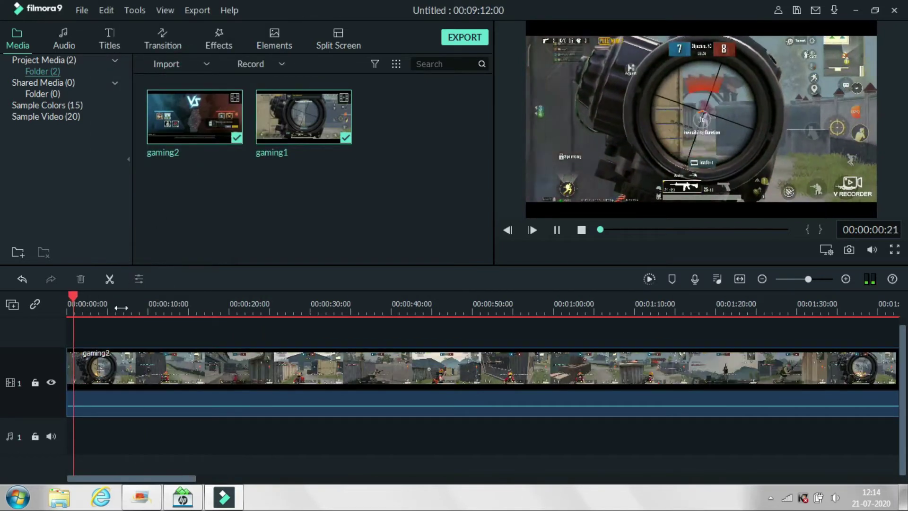
{"action": "key", "text": "space"}
{"action": "left_click", "coordinate": [87, 377]}
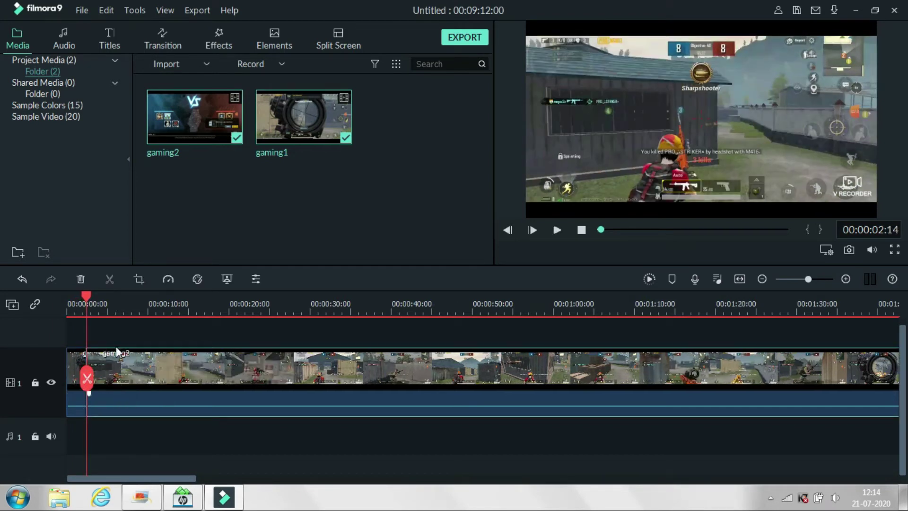
Step: Skim and play gaming2 from the first cut up to about the one-minute mark to find the next kill
{"action": "left_click", "coordinate": [114, 307]}
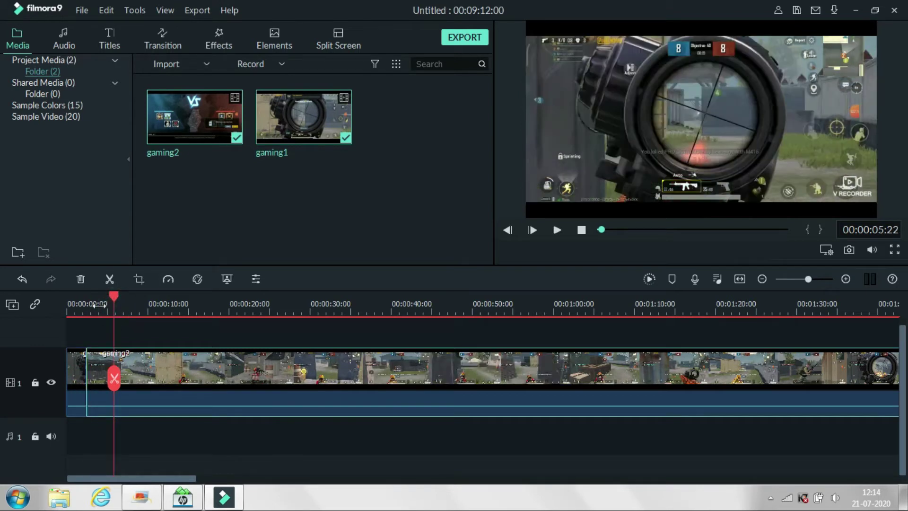
{"action": "left_click_drag", "start_coordinate": [114, 298], "coordinate": [152, 304]}
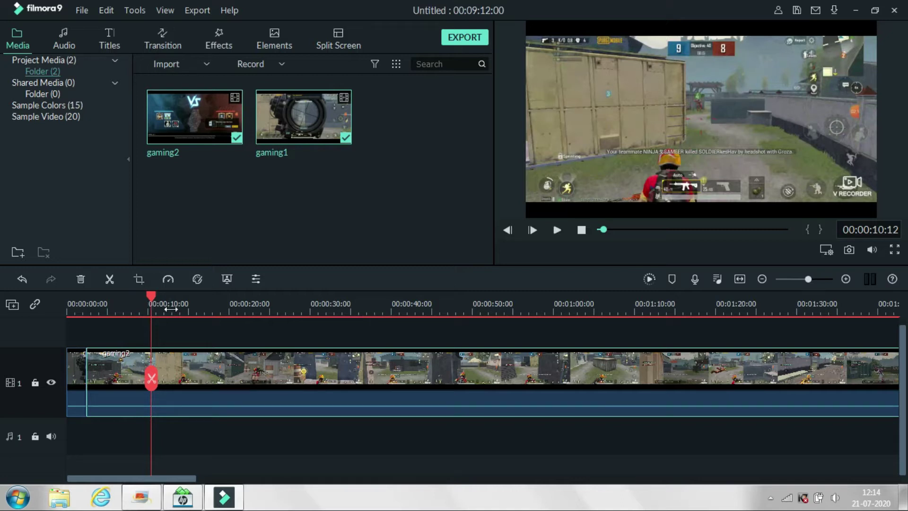
{"action": "key", "text": "space"}
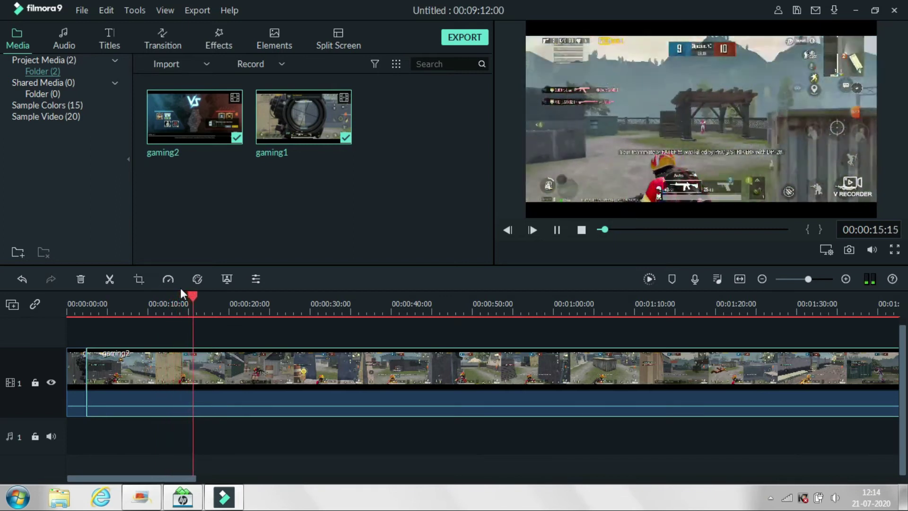
{"action": "key", "text": "space"}
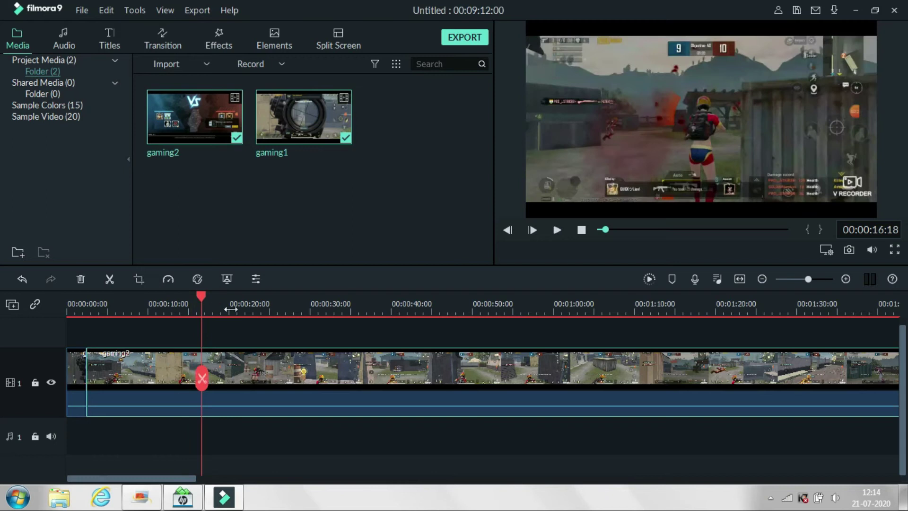
{"action": "left_click", "coordinate": [226, 303]}
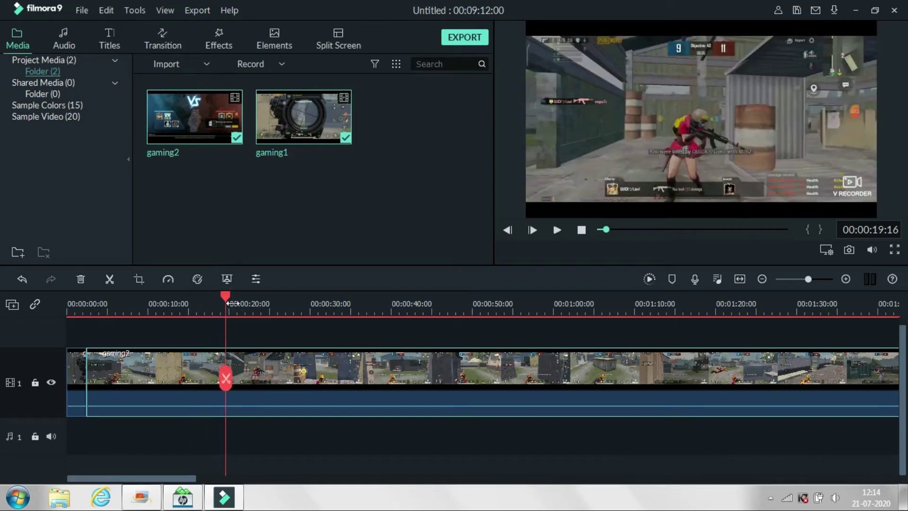
{"action": "left_click", "coordinate": [233, 303]}
{"action": "left_click", "coordinate": [246, 303]}
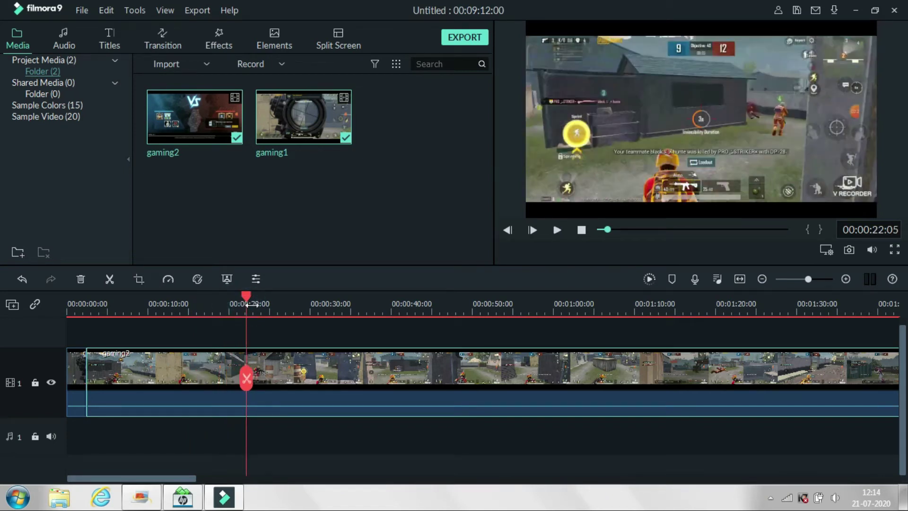
{"action": "left_click", "coordinate": [251, 303]}
{"action": "key", "text": "space"}
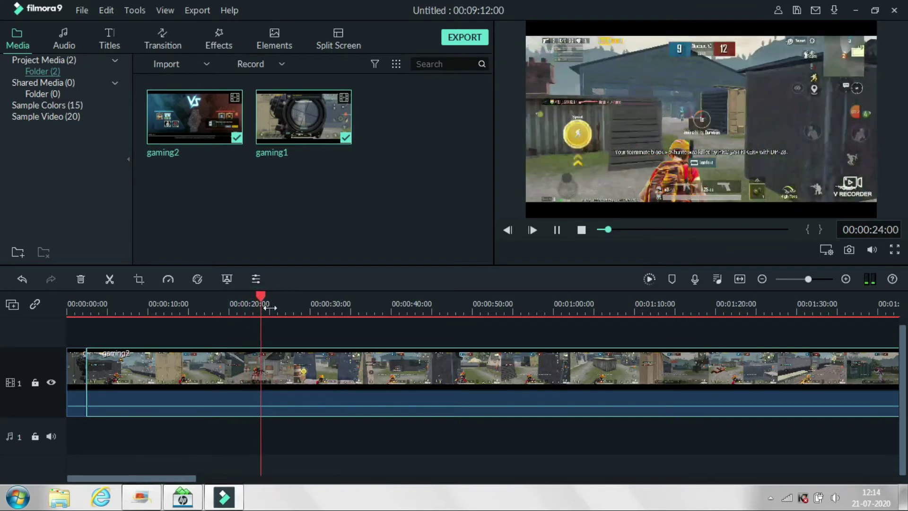
{"action": "left_click", "coordinate": [272, 305]}
{"action": "left_click", "coordinate": [287, 307]}
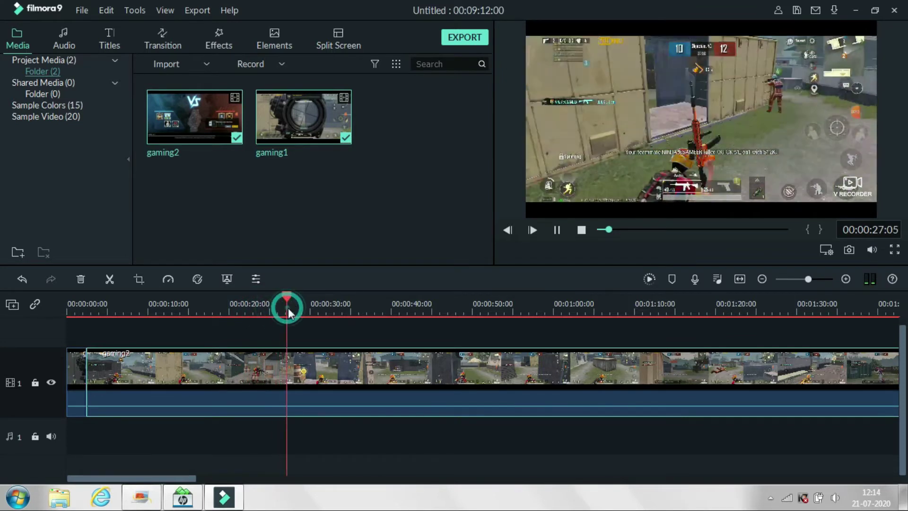
{"action": "left_click", "coordinate": [302, 305]}
{"action": "key", "text": "space"}
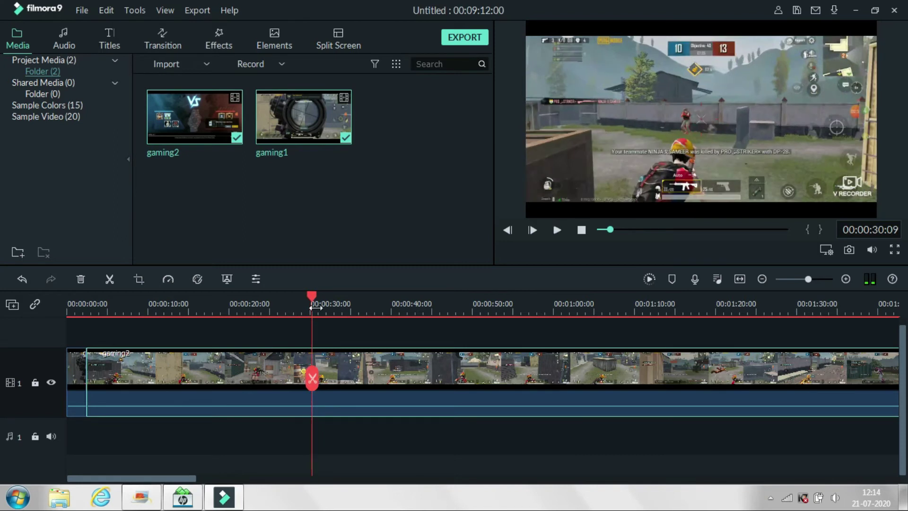
{"action": "key", "text": "space"}
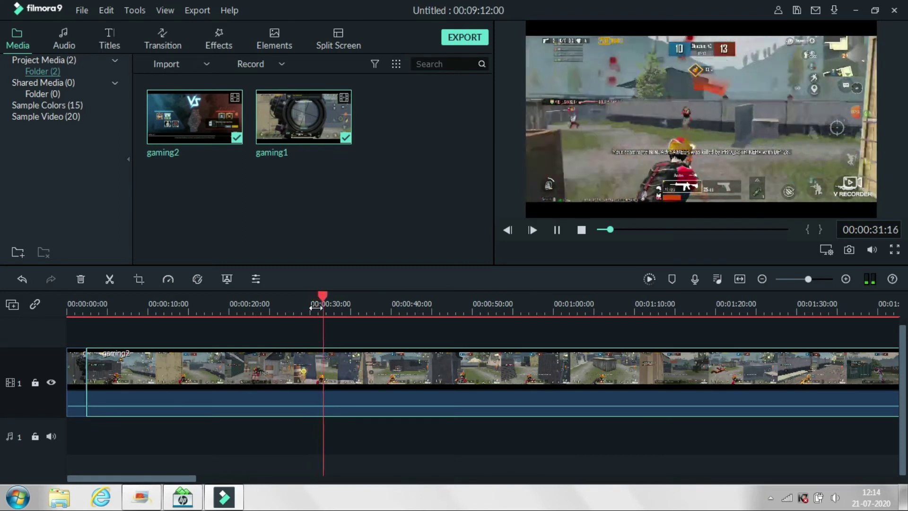
{"action": "key", "text": "space"}
{"action": "left_click", "coordinate": [341, 308]}
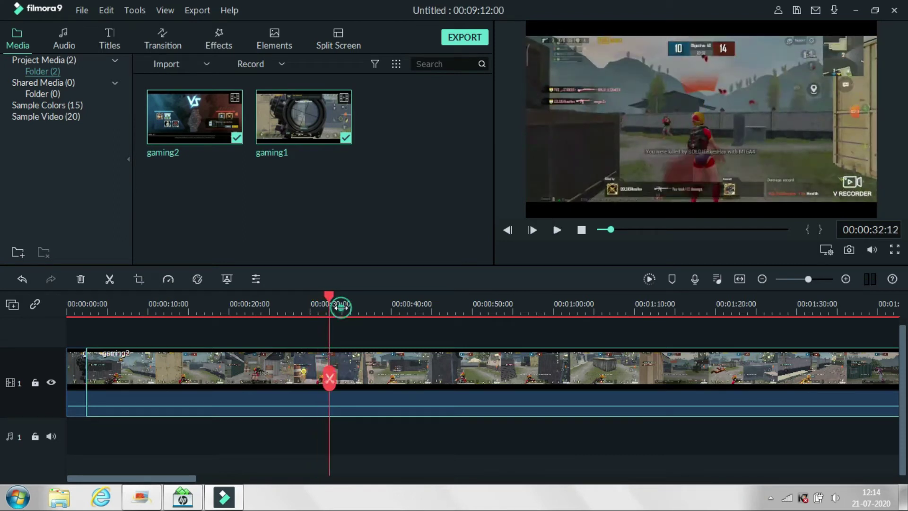
{"action": "left_click", "coordinate": [369, 309]}
{"action": "left_click", "coordinate": [380, 311]}
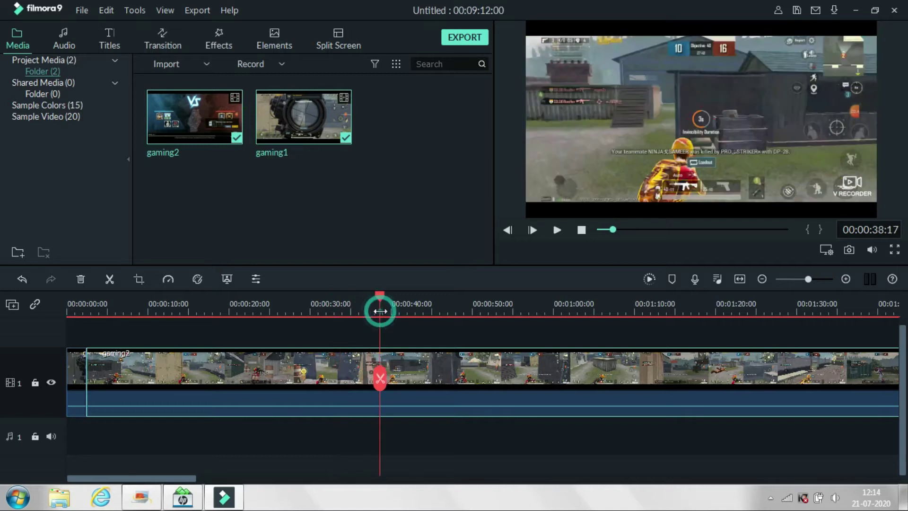
{"action": "key", "text": "space"}
{"action": "left_click", "coordinate": [403, 310]}
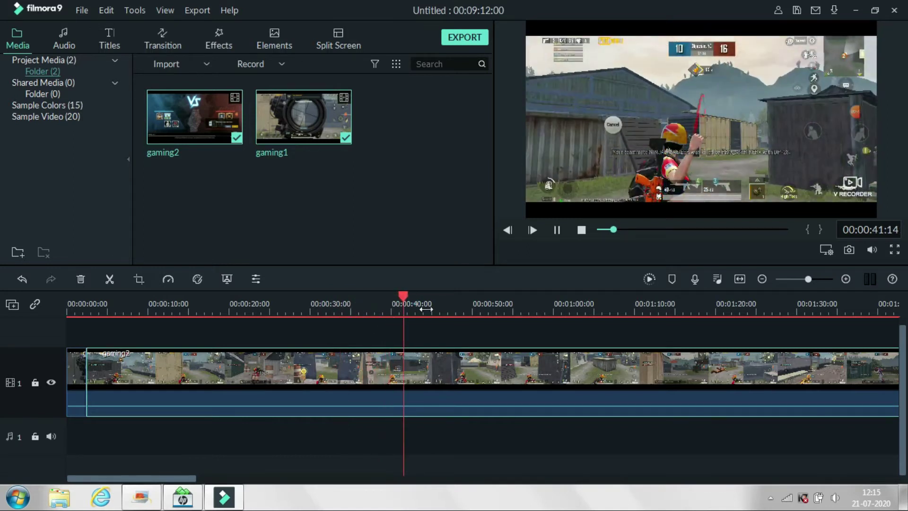
{"action": "left_click", "coordinate": [431, 312]}
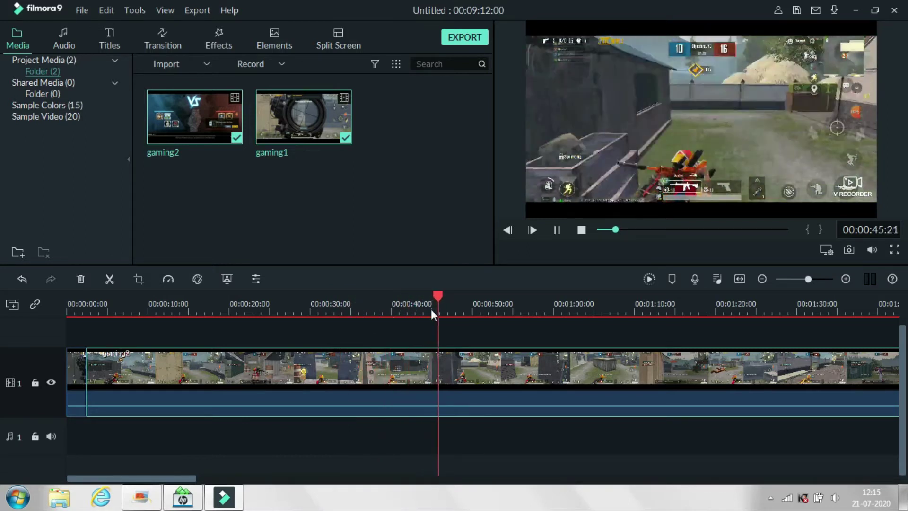
{"action": "left_click", "coordinate": [467, 309]}
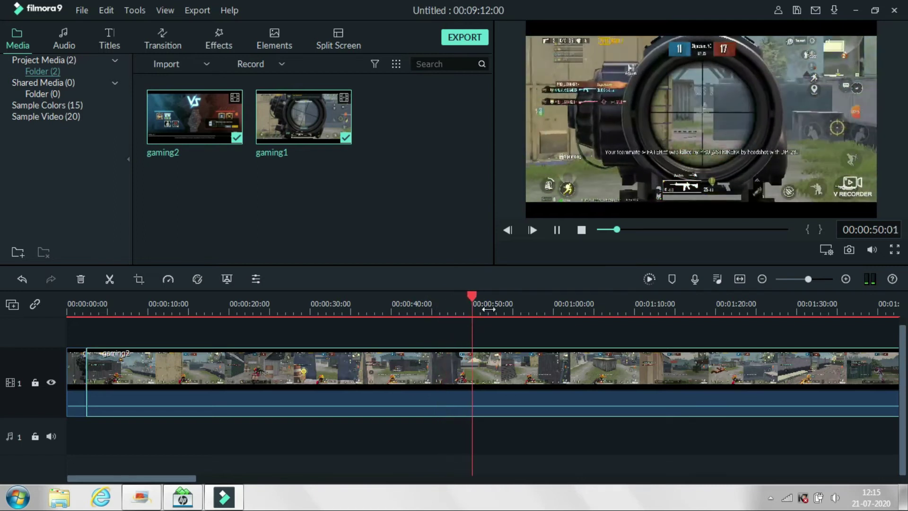
{"action": "left_click", "coordinate": [519, 309]}
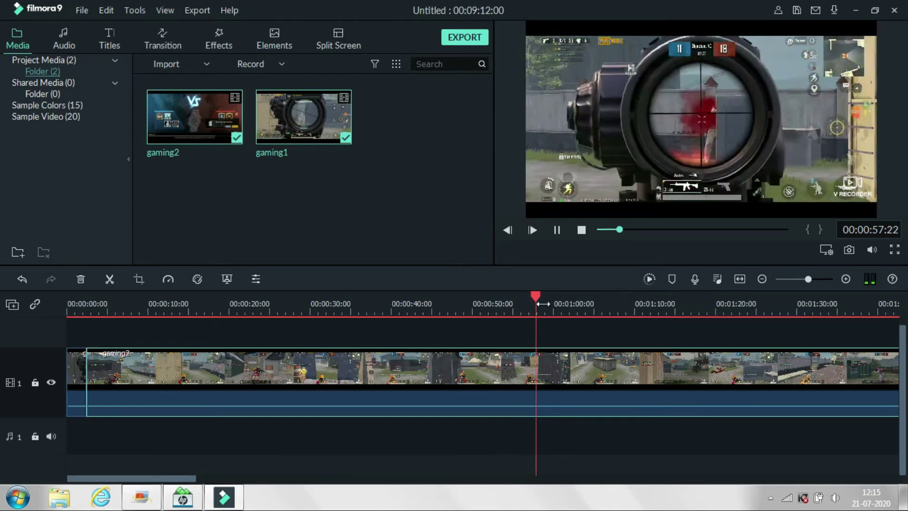
{"action": "key", "text": "space"}
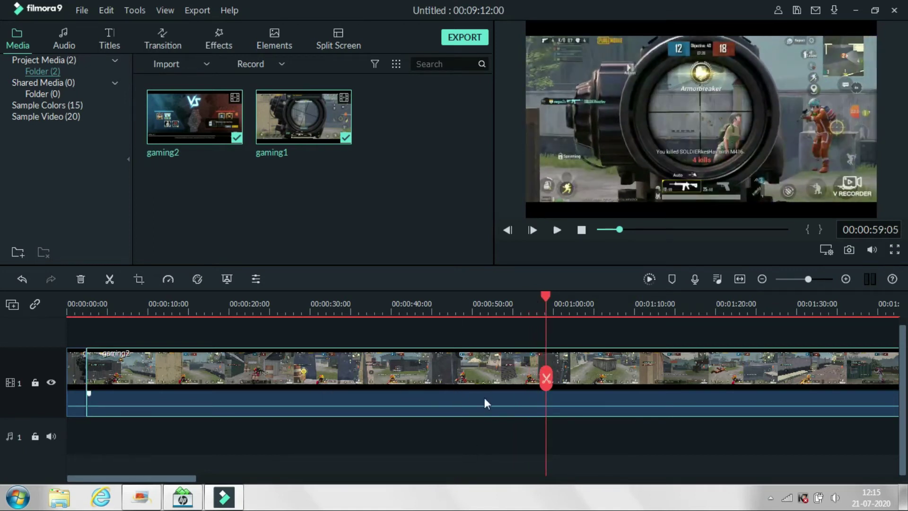
Step: Split gaming2 at 00:00:59:05, right at the Armorbreaker kill
{"action": "left_click", "coordinate": [546, 378]}
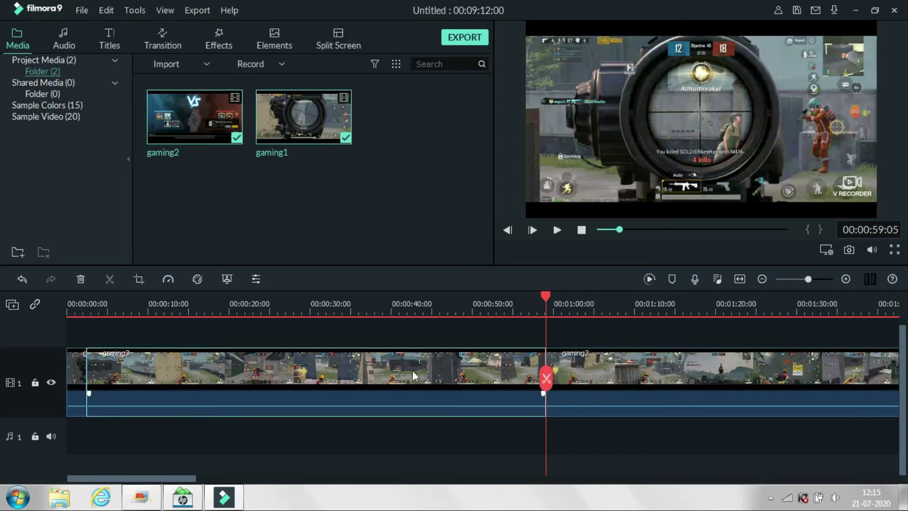
{"action": "right_click", "coordinate": [412, 370]}
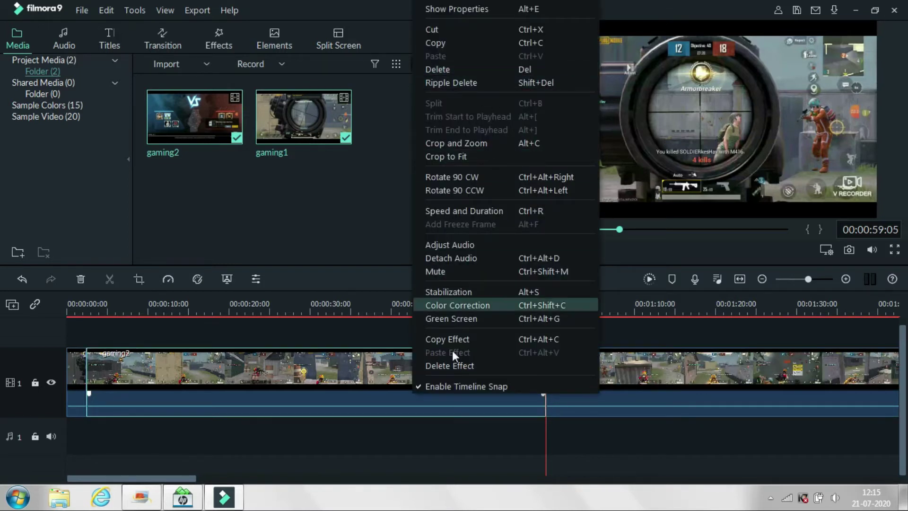
{"action": "left_click", "coordinate": [345, 416]}
Step: Locate the start of the Armorbreaker kill, split gaming2 at 00:00:57:14 and delete the footage between the first kill and that cut
{"action": "left_click", "coordinate": [535, 306]}
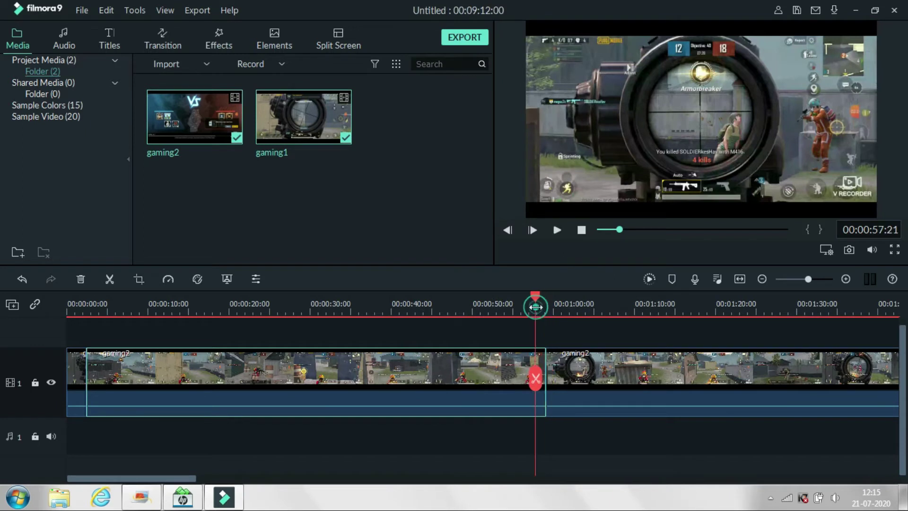
{"action": "key", "text": "space"}
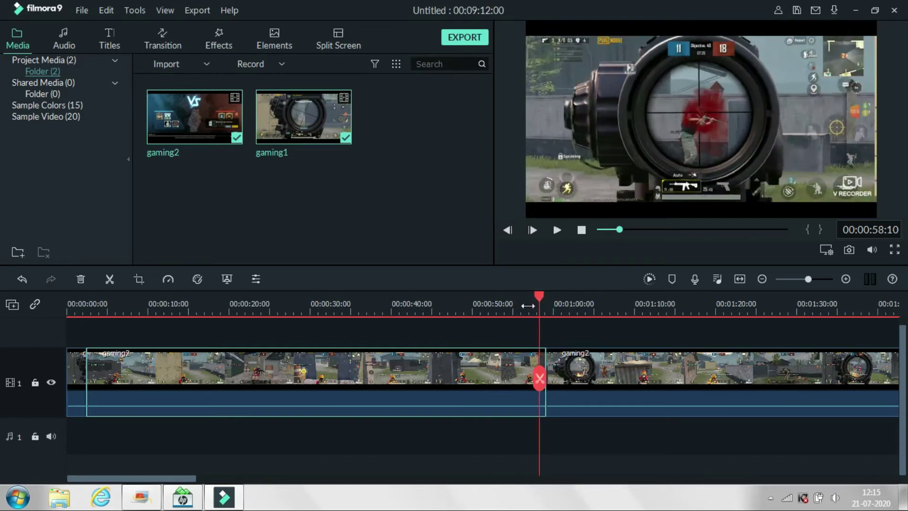
{"action": "left_click", "coordinate": [527, 306]}
{"action": "key", "text": "space"}
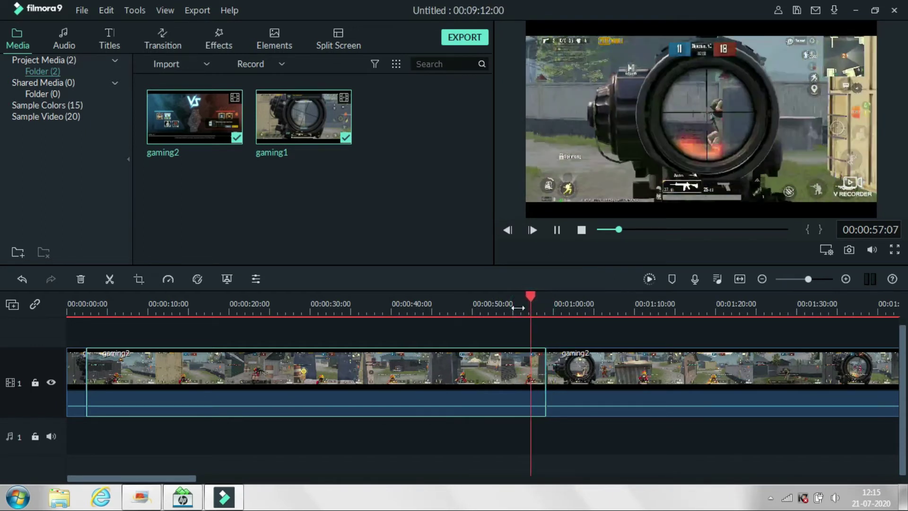
{"action": "key", "text": "space"}
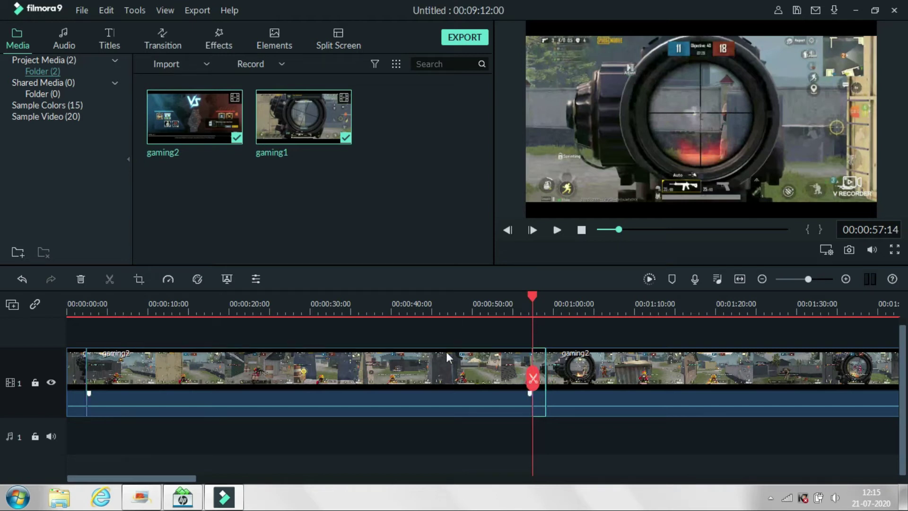
{"action": "right_click", "coordinate": [446, 369]}
{"action": "left_click", "coordinate": [493, 70]}
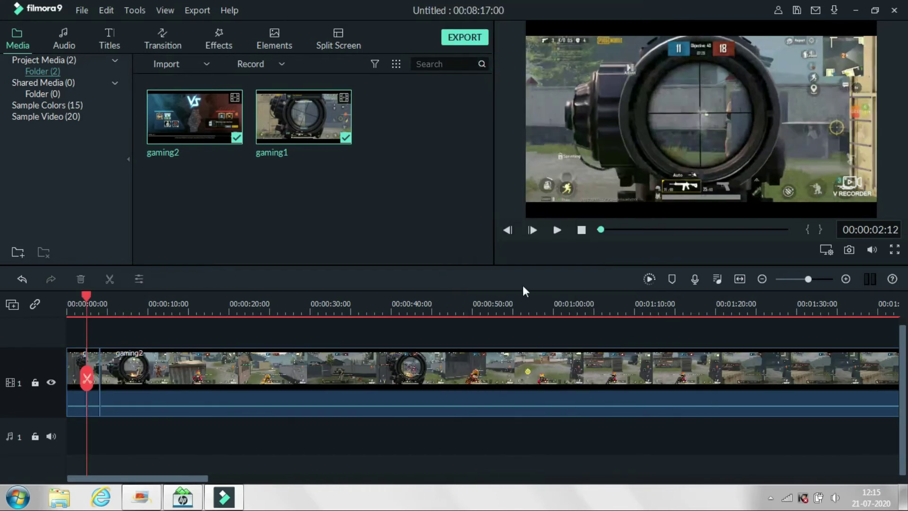
Step: Play past the second kill, split gaming2 at 00:00:05:05, and skim the remaining footage up to 00:00:45:18
{"action": "key", "text": "space"}
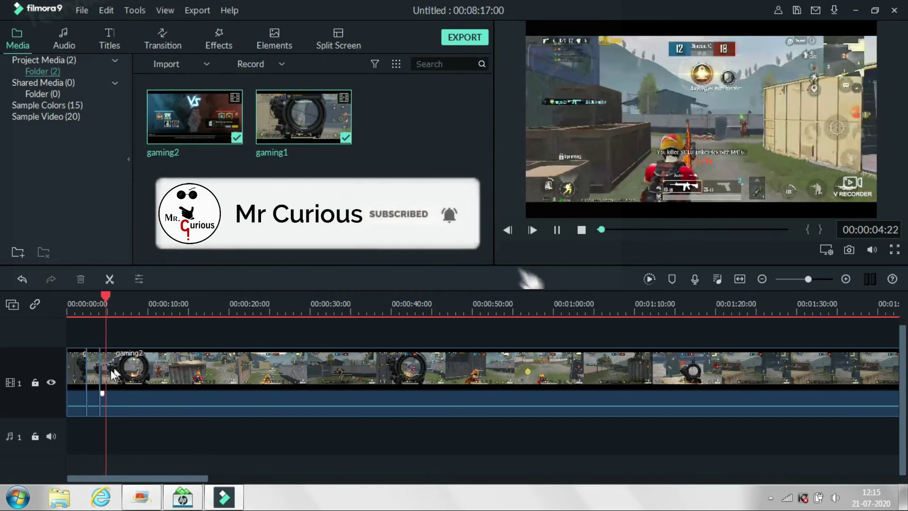
{"action": "left_click", "coordinate": [109, 375]}
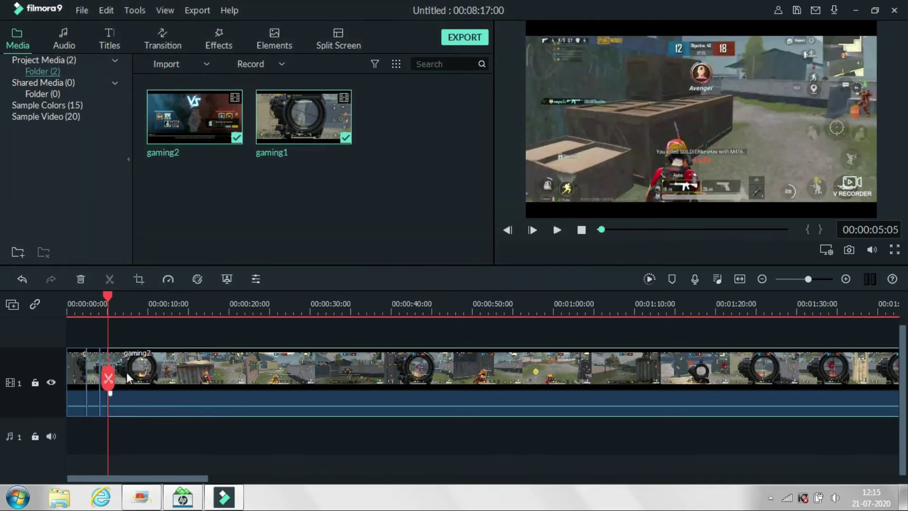
{"action": "right_click", "coordinate": [252, 388]}
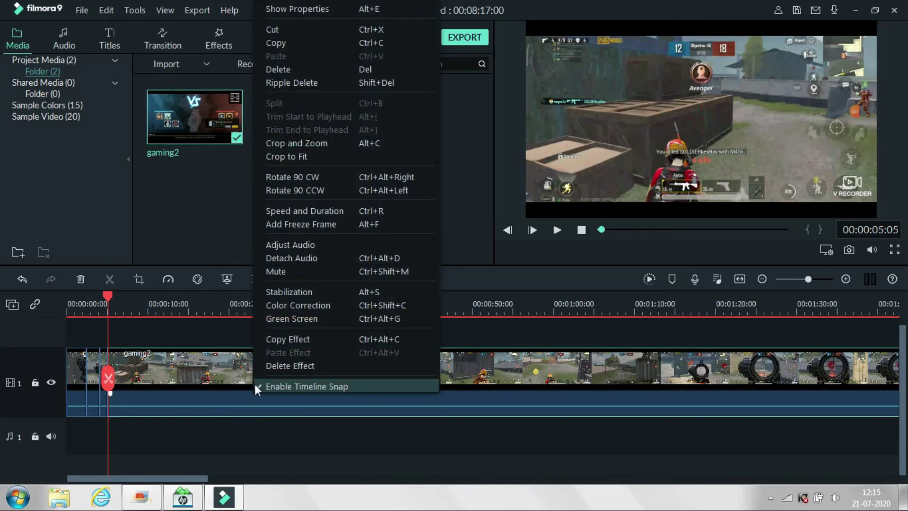
{"action": "left_click", "coordinate": [244, 426]}
{"action": "left_click_drag", "start_coordinate": [107, 294], "coordinate": [353, 339]}
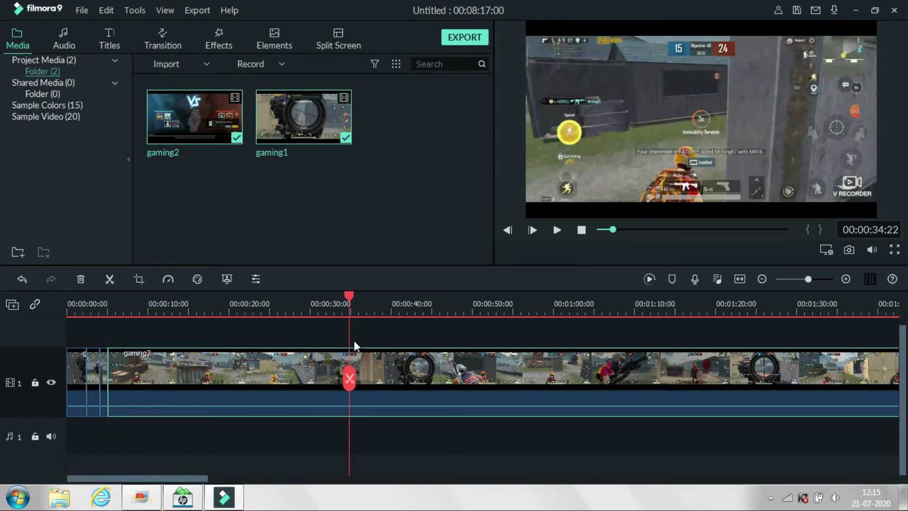
{"action": "left_click_drag", "start_coordinate": [354, 339], "coordinate": [436, 342]}
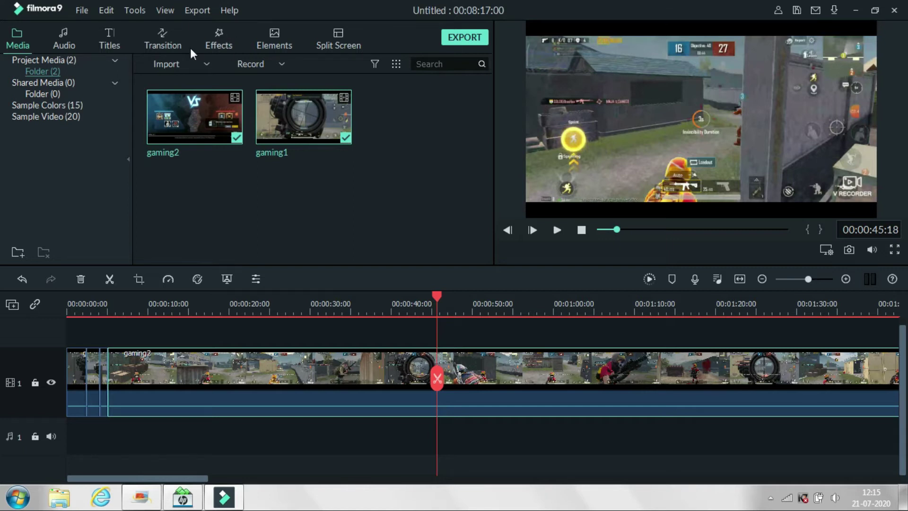
Step: Import "NEFFEX - Fight Back [Official Video]" from the Bluetooth Folder and place it on audio track 1 at the timeline start
{"action": "left_click", "coordinate": [188, 61]}
{"action": "left_click", "coordinate": [210, 87]}
{"action": "left_click", "coordinate": [173, 211]}
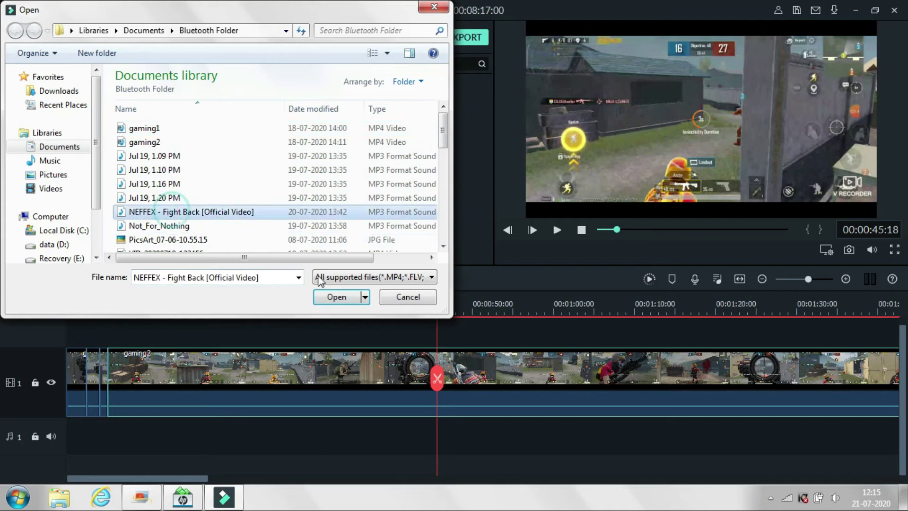
{"action": "left_click", "coordinate": [336, 297]}
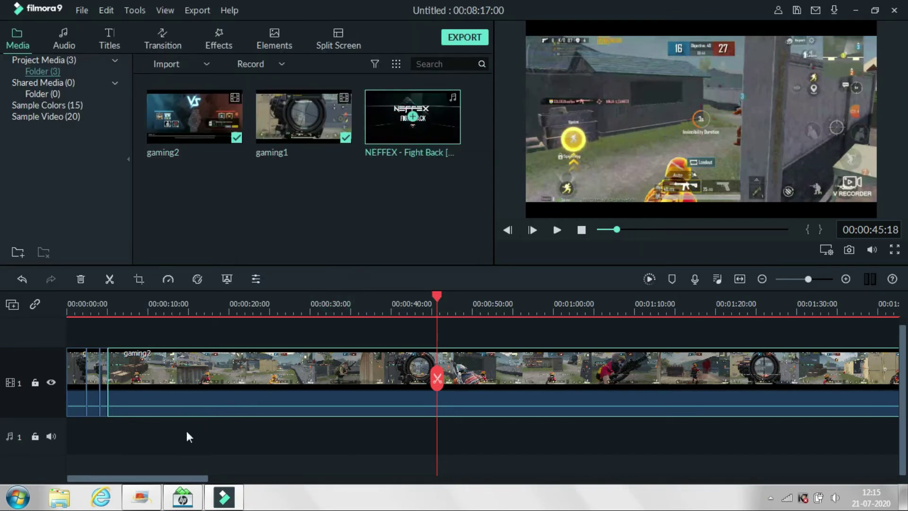
{"action": "left_click_drag", "start_coordinate": [414, 114], "coordinate": [64, 416]}
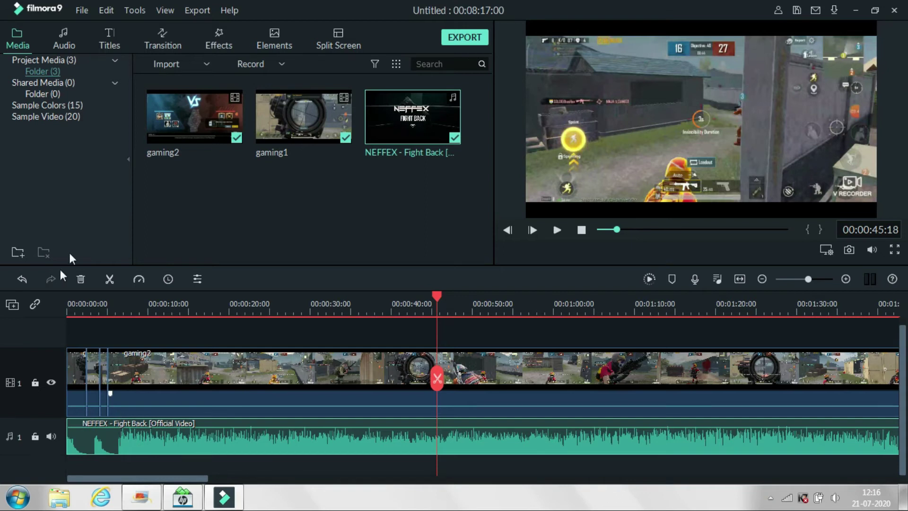
Step: Show the Openers title presets and play the cut gameplay with its music from the timeline start to 00:00:02:19
{"action": "left_click", "coordinate": [104, 37]}
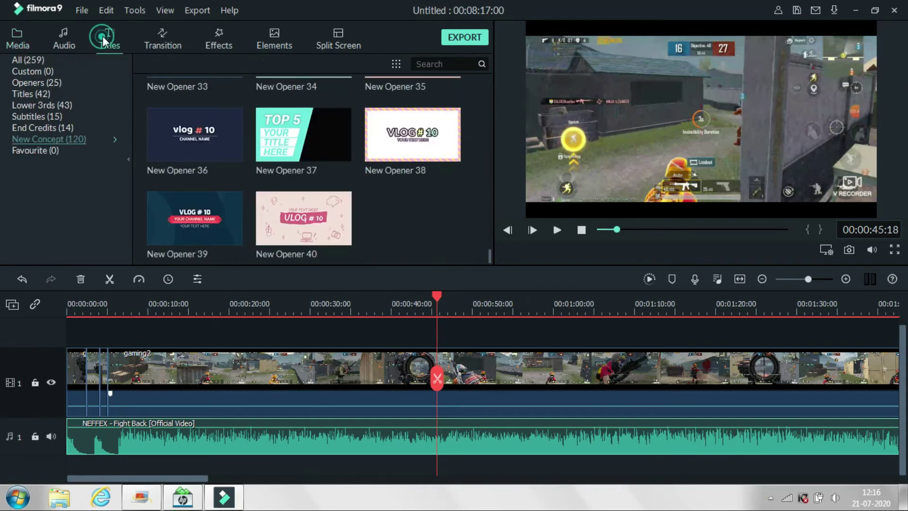
{"action": "left_click", "coordinate": [55, 78]}
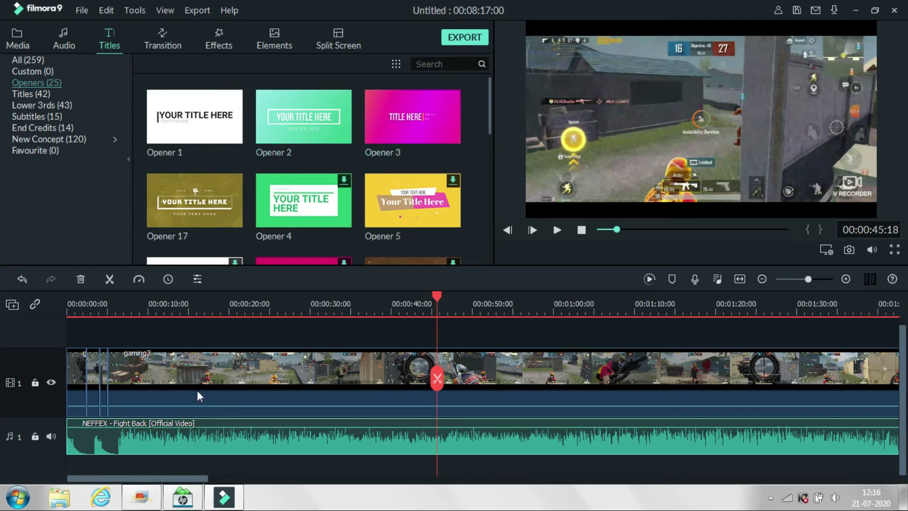
{"action": "left_click", "coordinate": [70, 301]}
{"action": "key", "text": "space"}
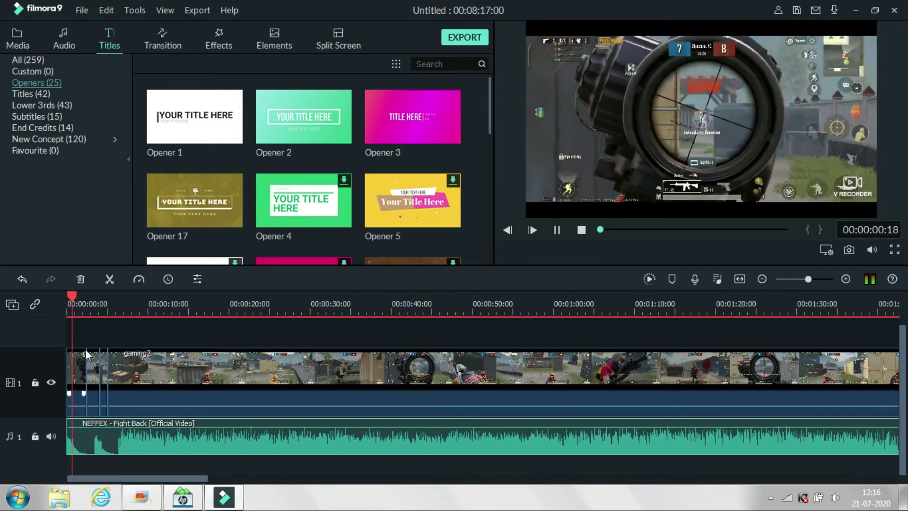
{"action": "key", "text": "space"}
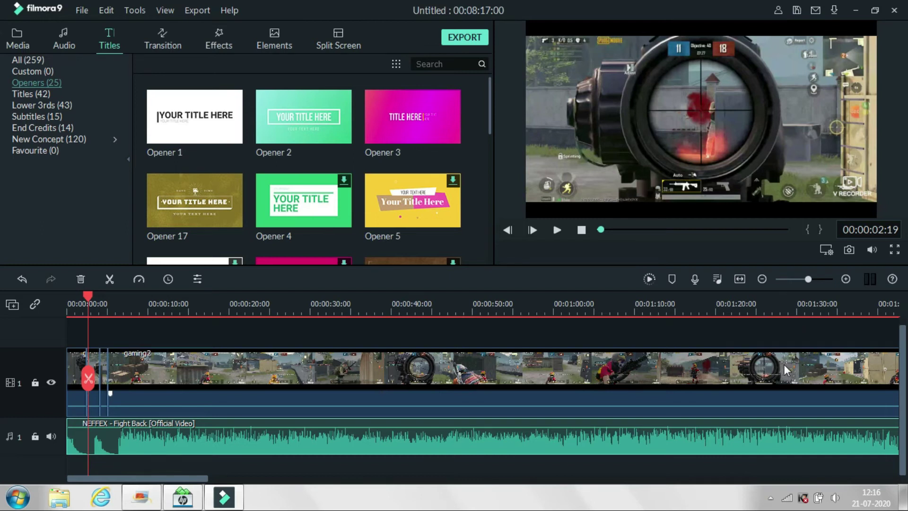
Step: Open the saved project VE Project 4, discarding the changes to the untitled project
{"action": "key", "text": "ctrl+o"}
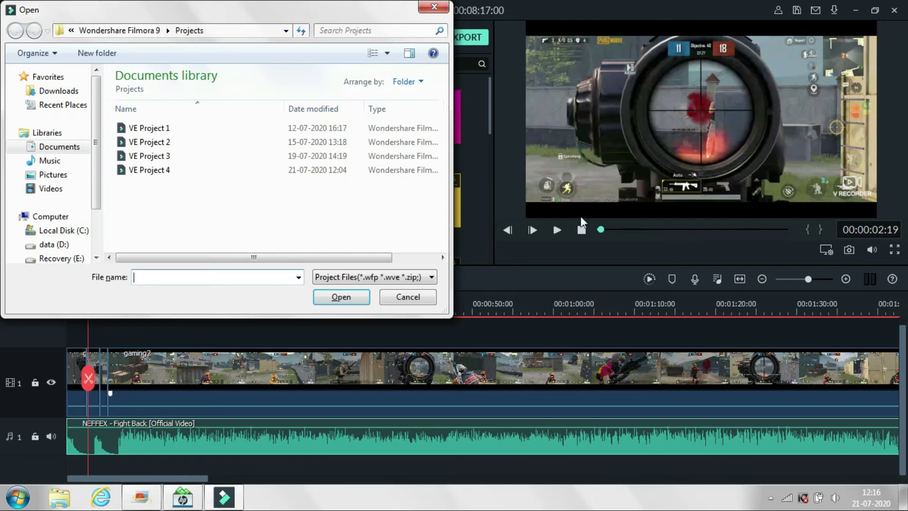
{"action": "left_click", "coordinate": [407, 169]}
{"action": "left_click", "coordinate": [343, 297]}
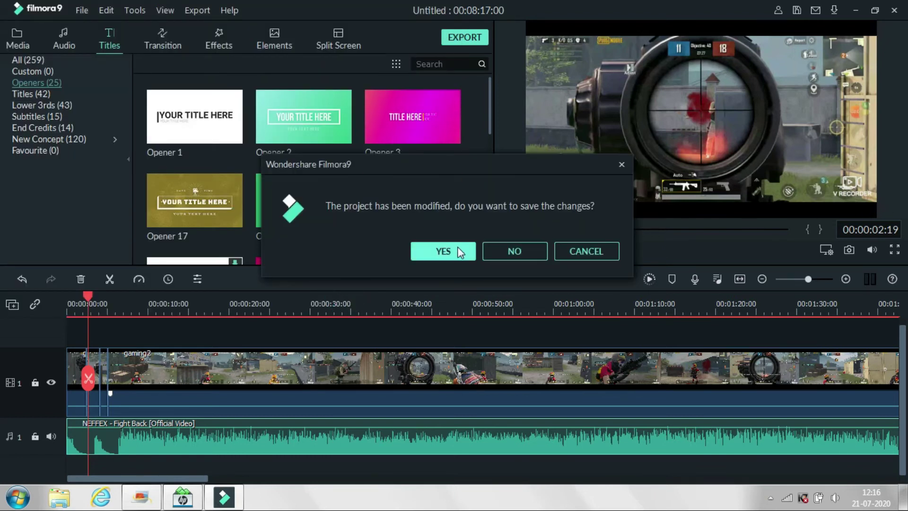
{"action": "left_click", "coordinate": [500, 254]}
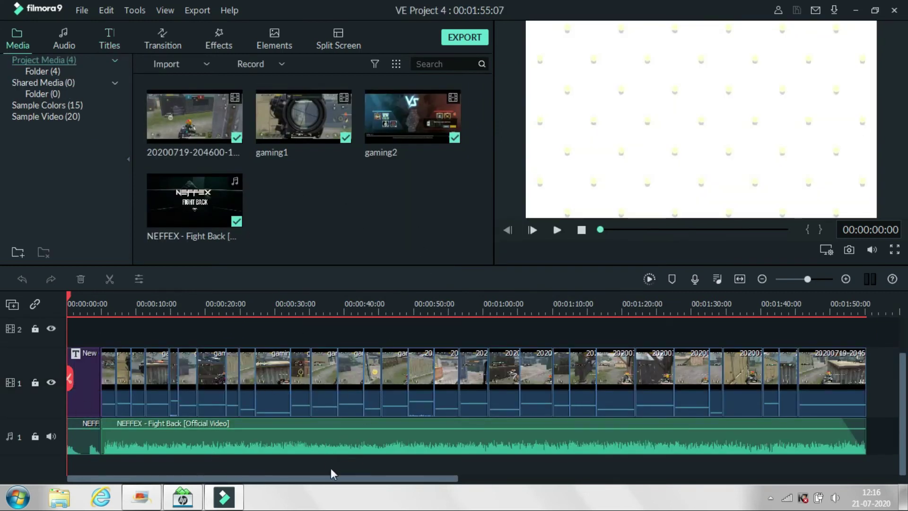
Step: Review the project by playing the opener and first clips up to 00:00:10:18 and checking the frames at 00:01:15:17 and 00:01:51:19
{"action": "mouse_move", "coordinate": [334, 478]}
{"action": "left_mouse_down"}
{"action": "mouse_move", "coordinate": [361, 482]}
{"action": "mouse_move", "coordinate": [333, 485]}
{"action": "left_mouse_up"}
{"action": "left_click", "coordinate": [77, 366]}
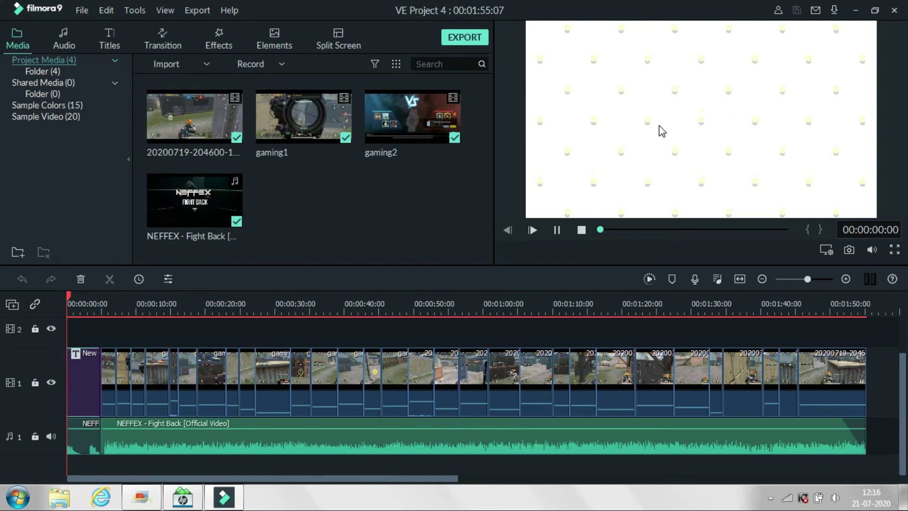
{"action": "key", "text": "space"}
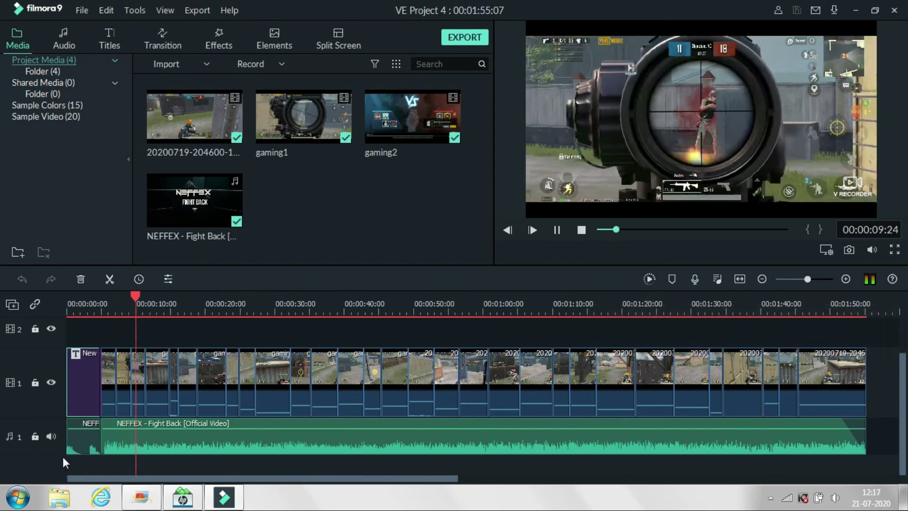
{"action": "key", "text": "space"}
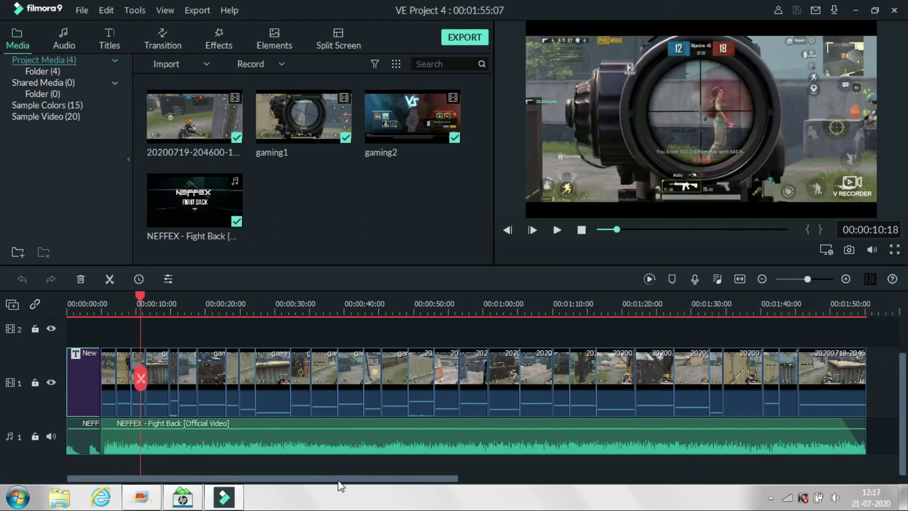
{"action": "left_click_drag", "start_coordinate": [340, 480], "coordinate": [402, 503]}
{"action": "left_click", "coordinate": [485, 306]}
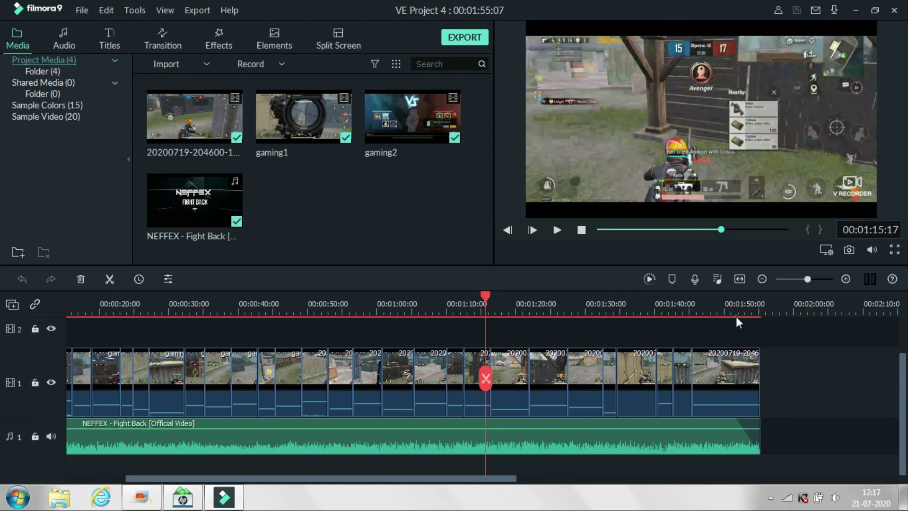
{"action": "left_click", "coordinate": [737, 299]}
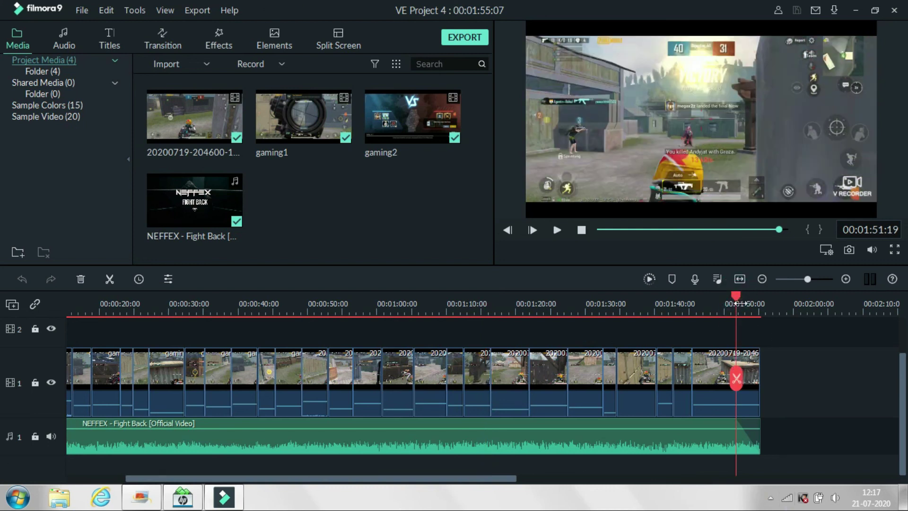